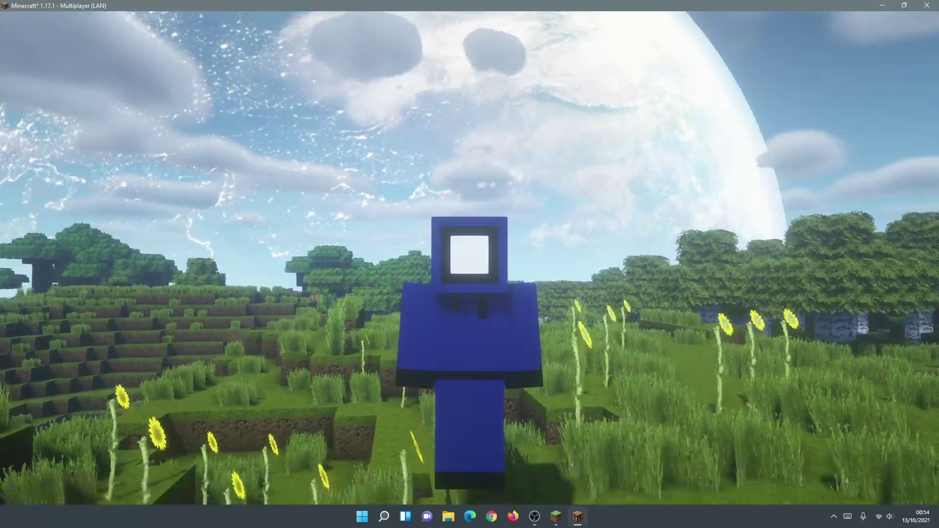
key("w")
key("w")
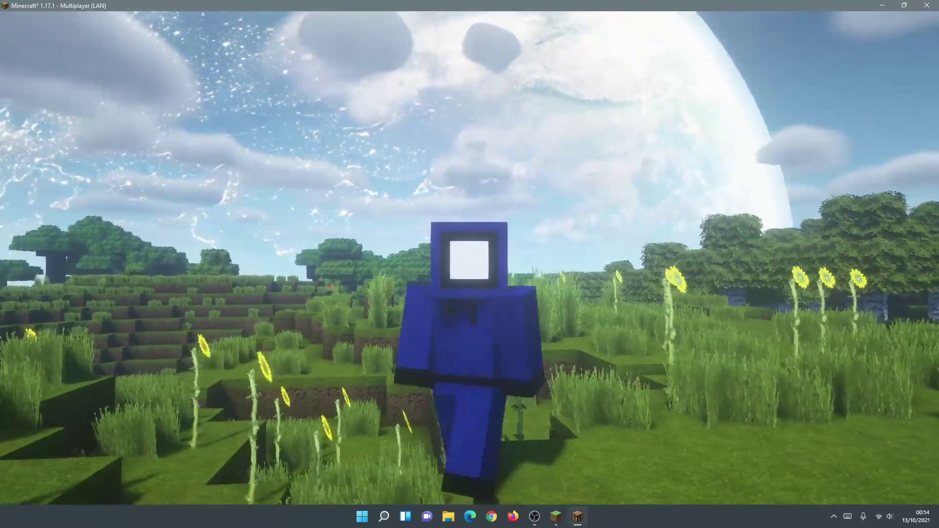
key("w")
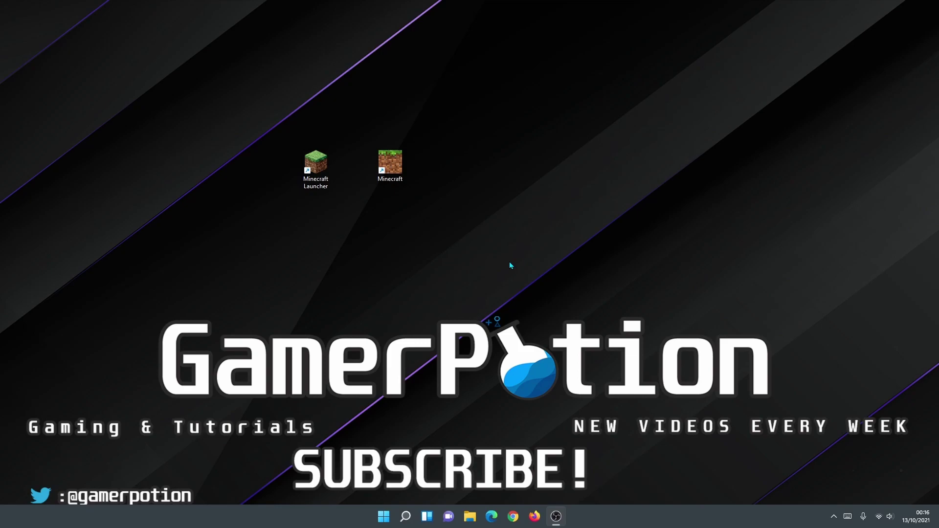
Switch to Microsoft Edge, search the web for "minecraft skins" and open The Skindex website.
left_click(492, 521)
left_click(681, 163)
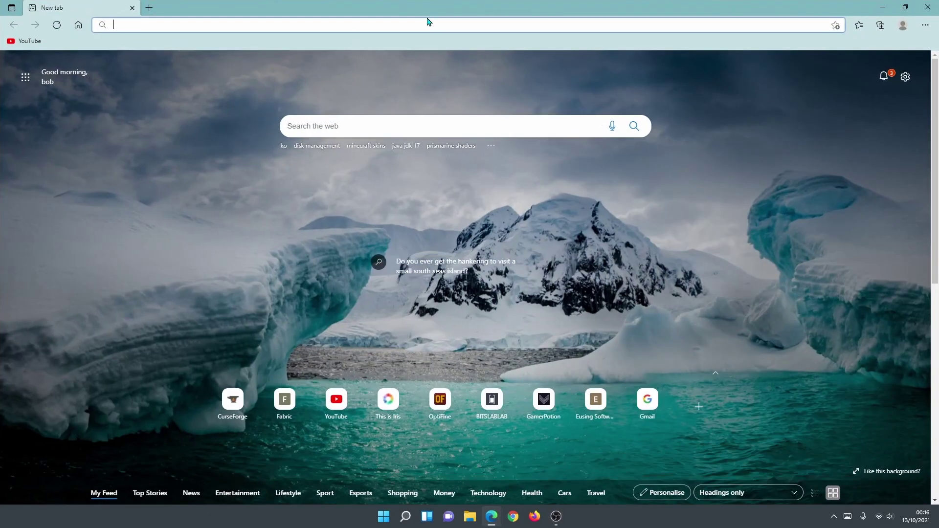
left_click(433, 26)
type("minecraft skins")
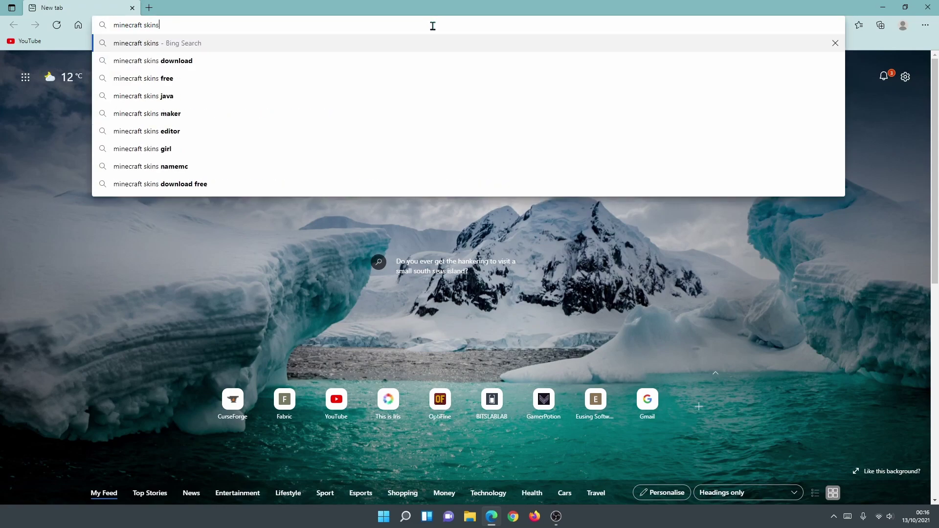
key("Return")
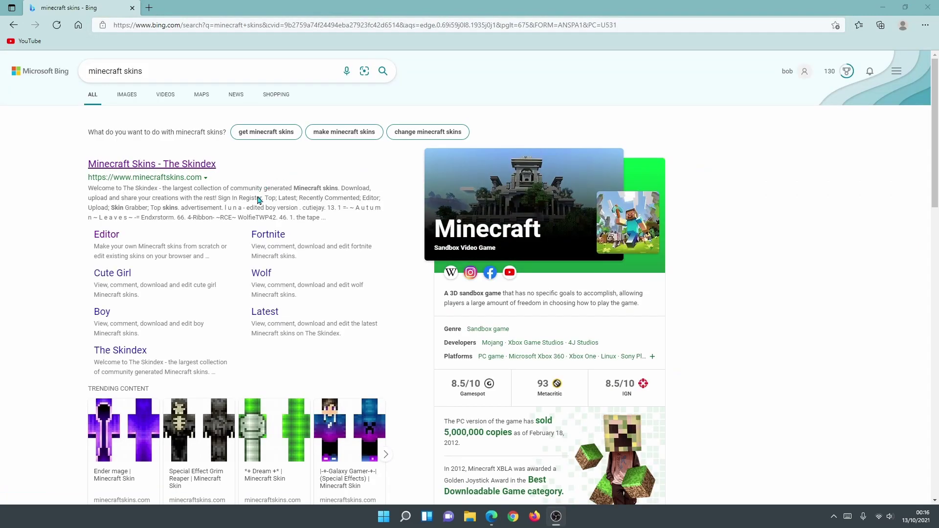
left_click(186, 168)
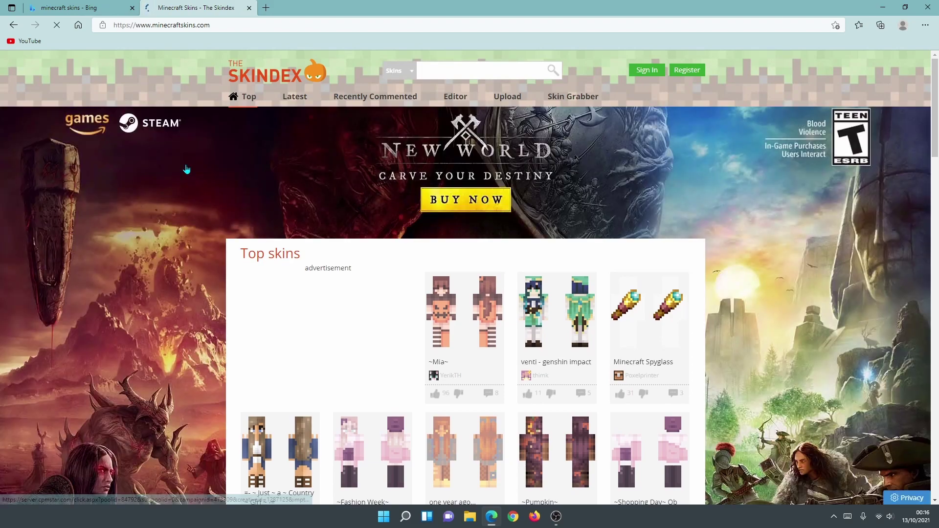
Look through the top skins on The Skindex and open the site's skin editor.
scroll(642, 292, "down", 7)
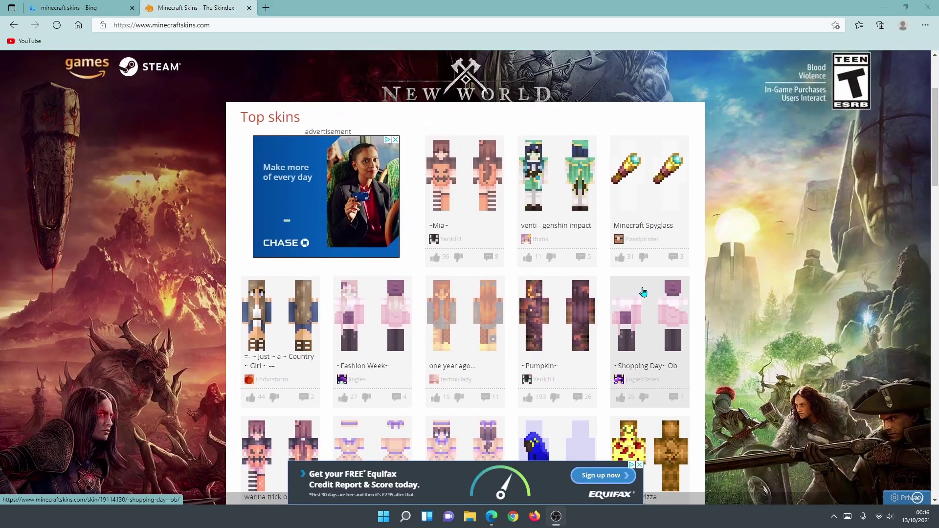
scroll(642, 292, "down", 3)
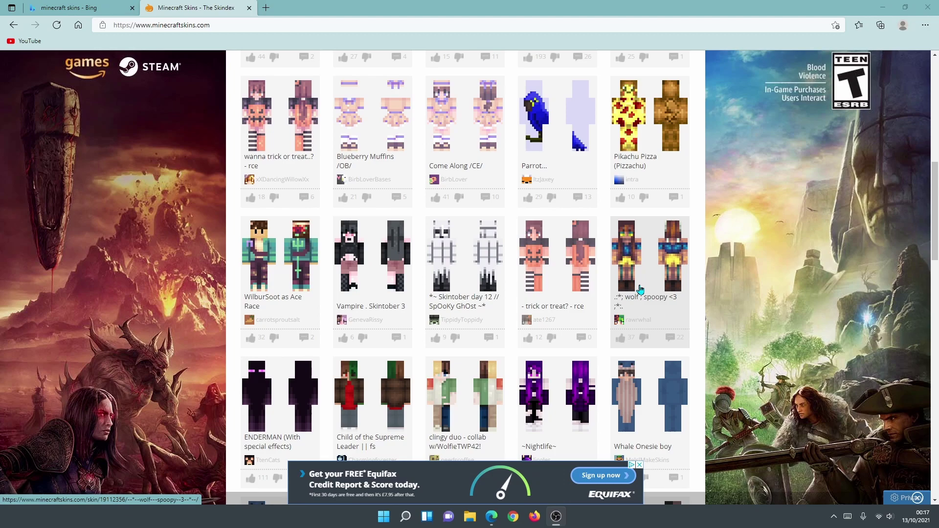
scroll(640, 289, "up", 4)
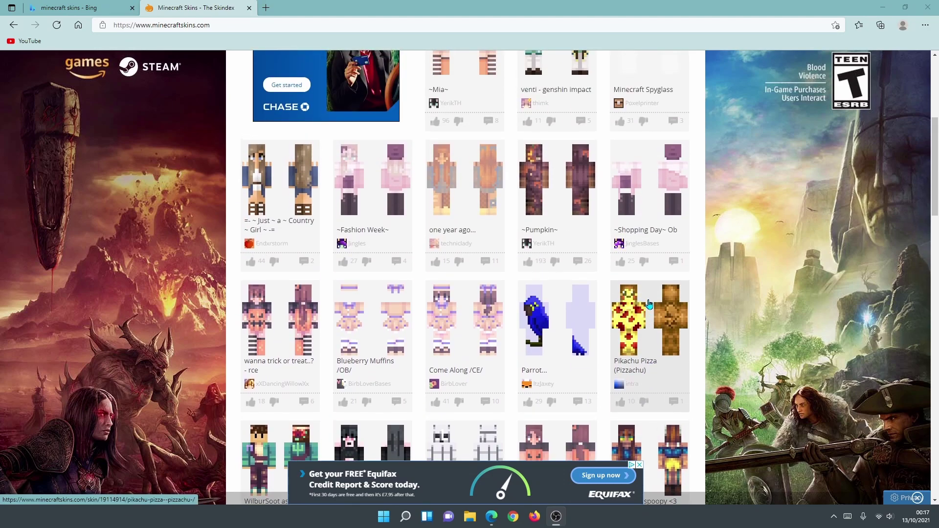
scroll(649, 304, "up", 3)
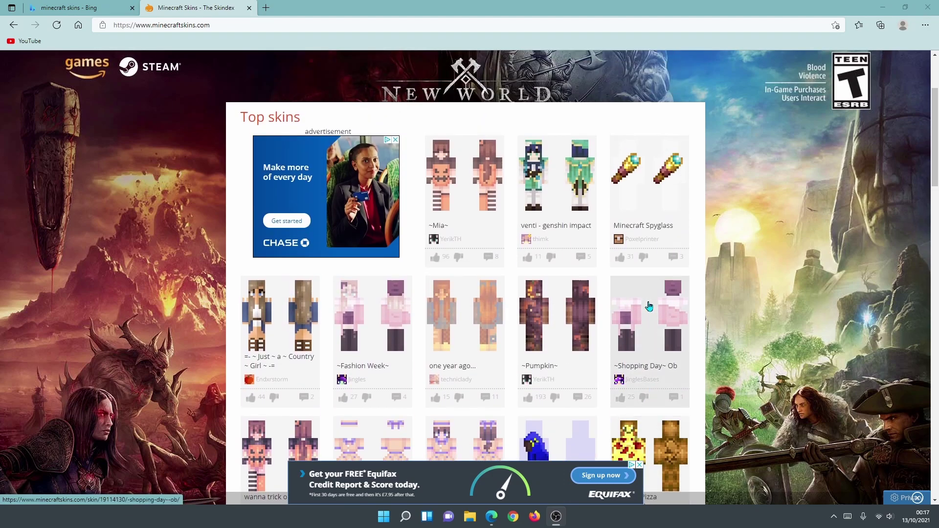
scroll(649, 305, "up", 3)
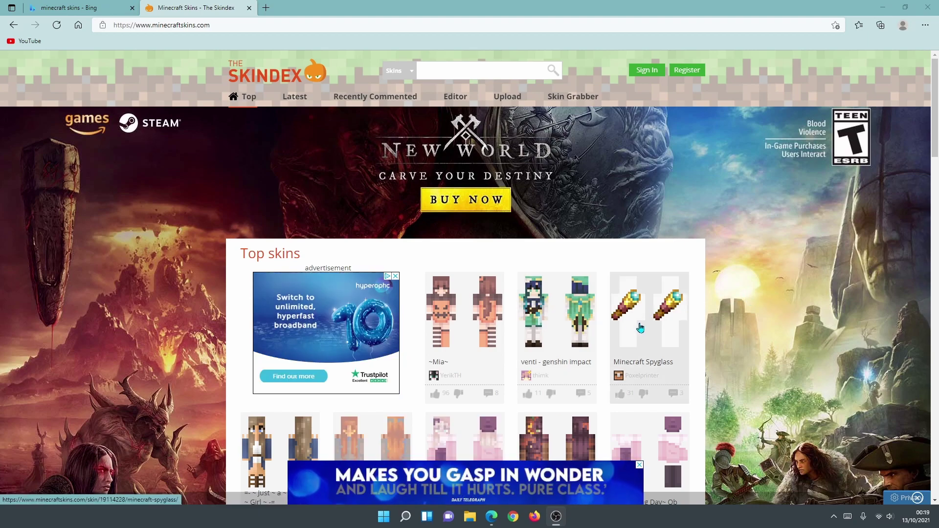
left_click(455, 100)
scroll(619, 325, "down", 3)
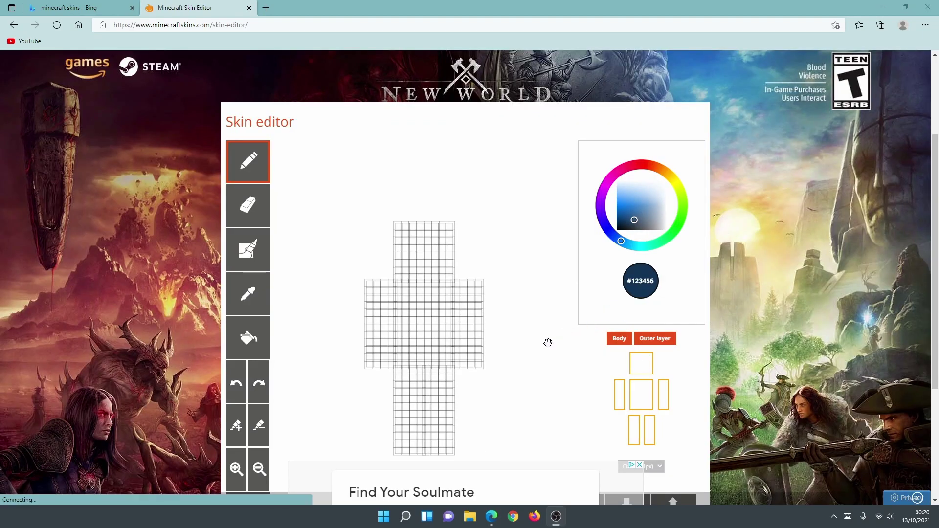
Toggle the visibility of one arm of the skin model off and back on.
left_click_drag(547, 340, 514, 341)
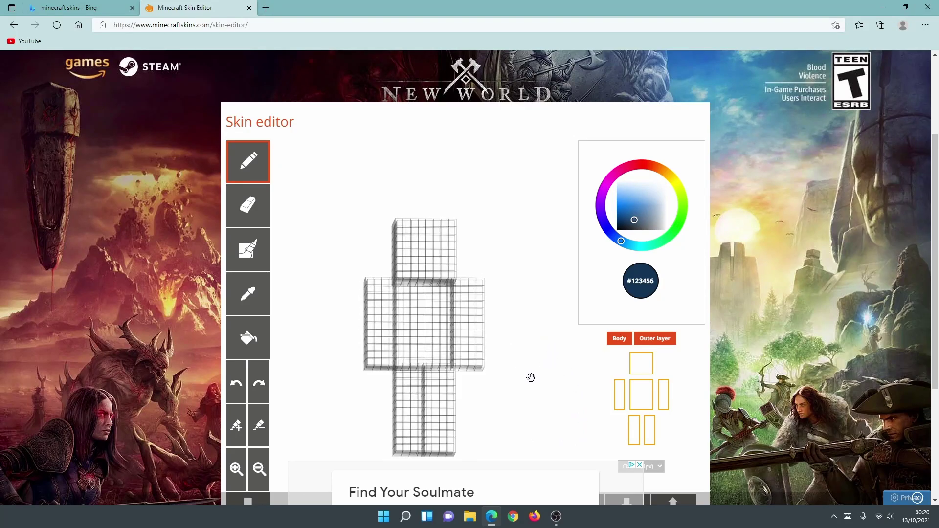
scroll(523, 371, "down", 1)
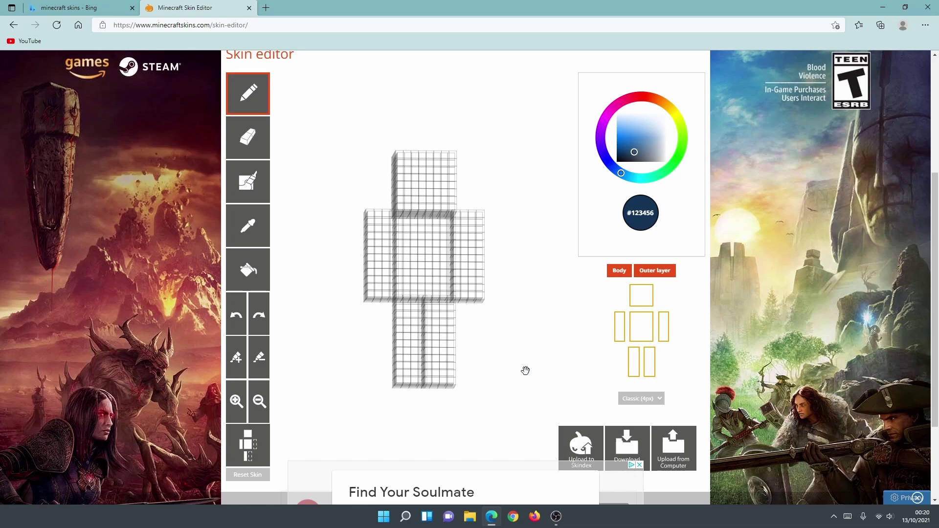
left_click_drag(500, 326, 494, 357)
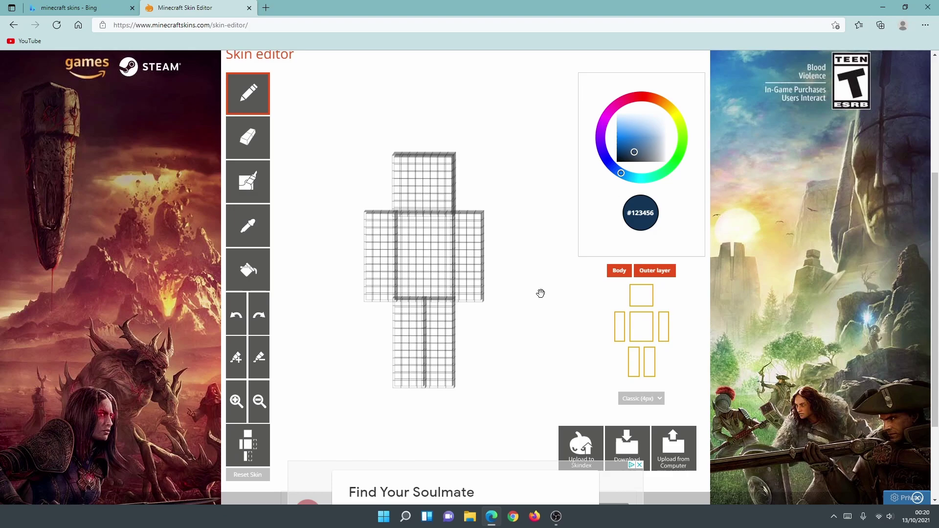
left_click_drag(540, 294, 377, 318)
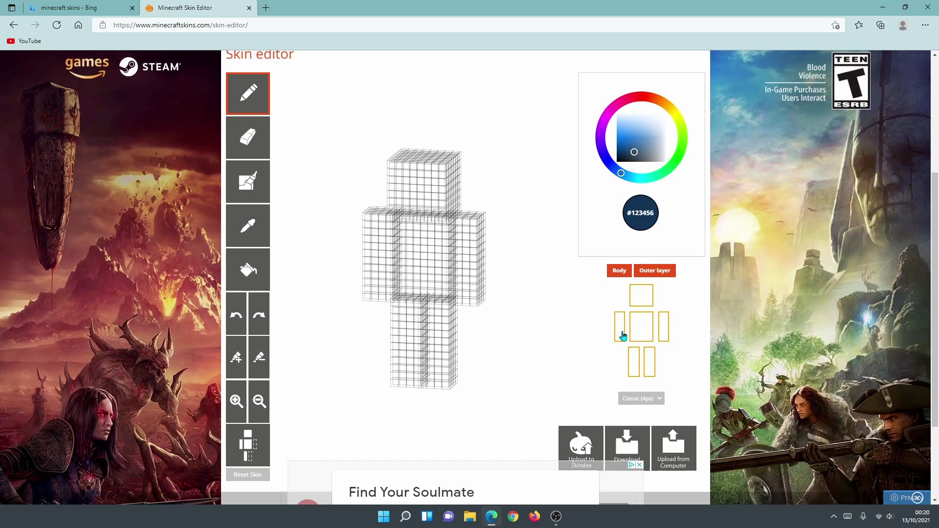
left_click(622, 335)
left_click(623, 336)
left_click(622, 335)
left_click(622, 336)
left_click(622, 335)
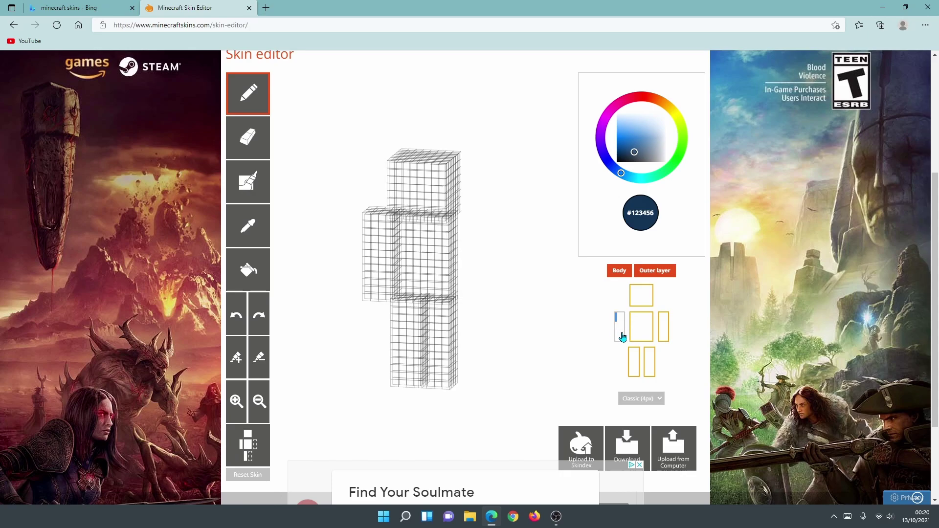
left_click(623, 335)
left_click_drag(529, 325, 392, 329)
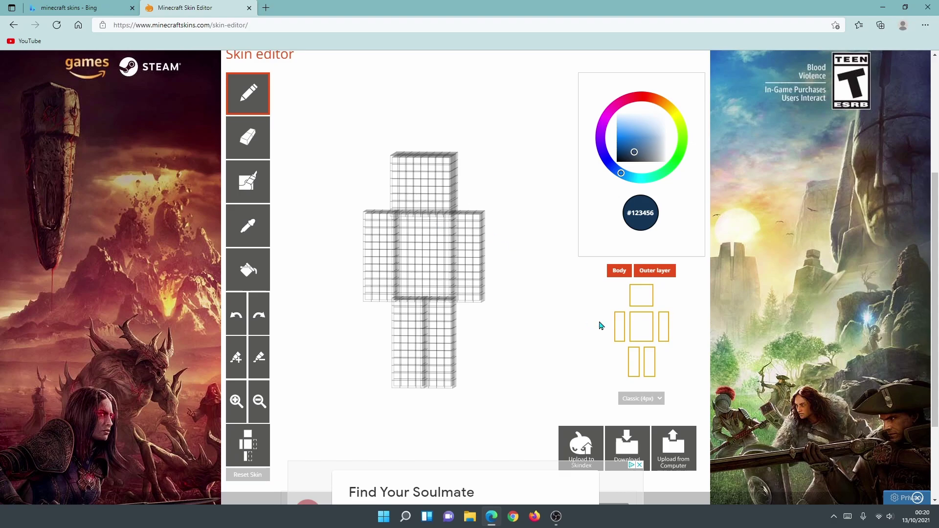
Hide every part of the skin model: both arms, both legs, the torso and the head.
left_click(620, 334)
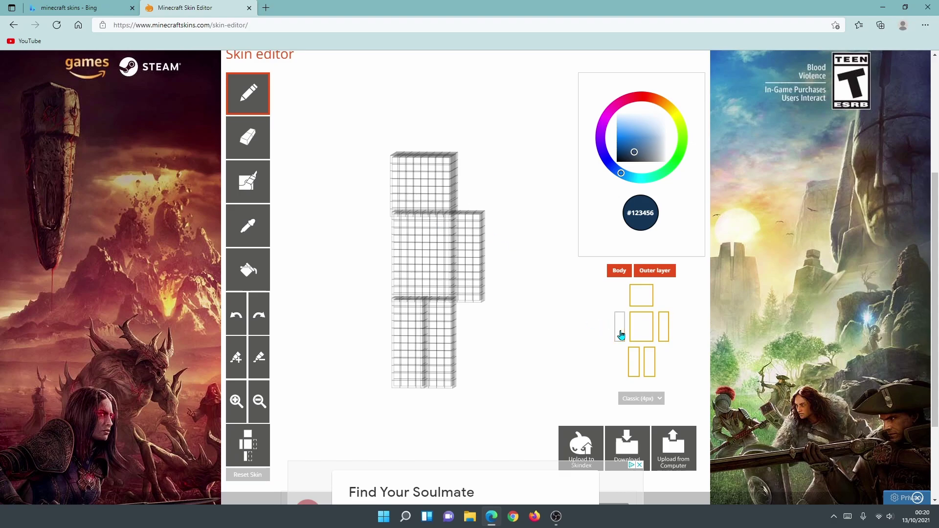
left_click(663, 332)
left_click(649, 362)
left_click(633, 361)
left_click(641, 326)
left_click_drag(486, 287, 415, 292)
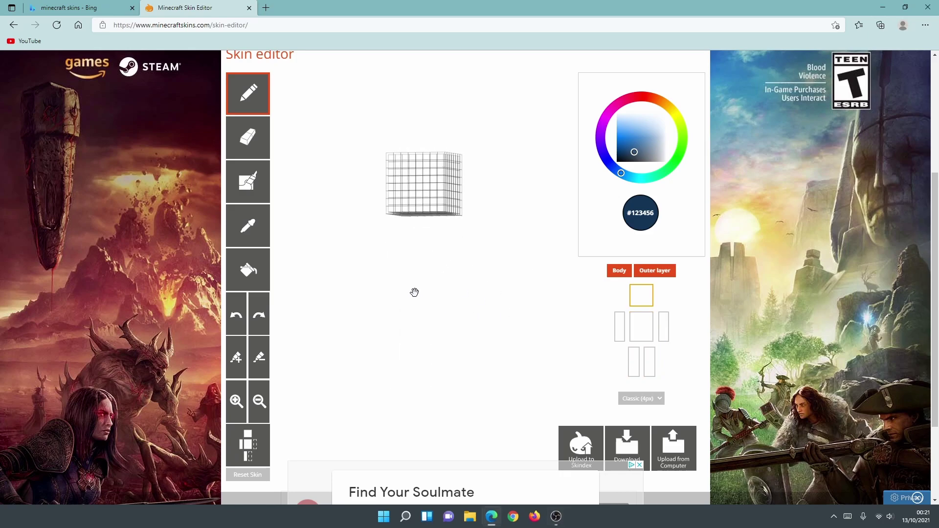
left_click(638, 299)
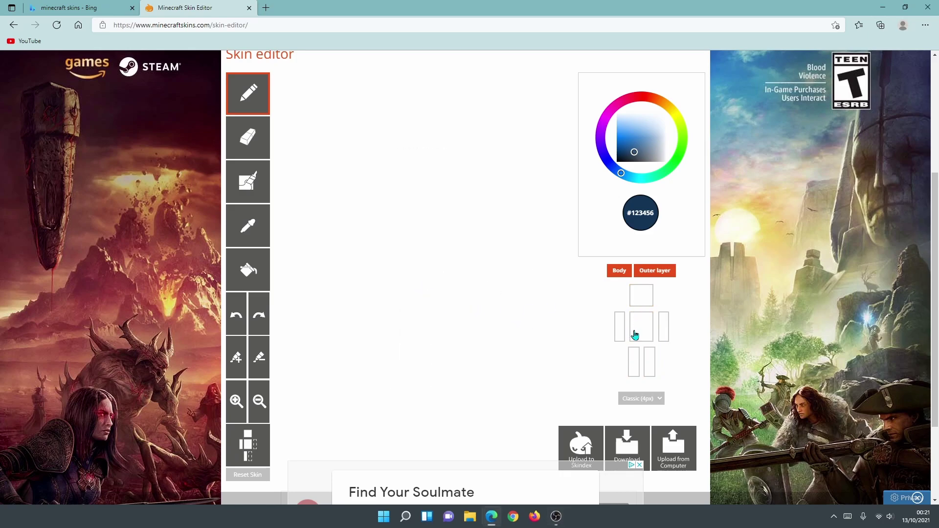
Show the torso on its own and hide it, and do the same with the two legs.
left_click(635, 334)
left_click_drag(489, 317, 564, 358)
left_click(638, 327)
left_click(649, 362)
left_click(634, 364)
left_click(634, 367)
left_click(649, 366)
Show all parts of the skin model again: both arms, the torso, the head and both legs.
left_click(663, 333)
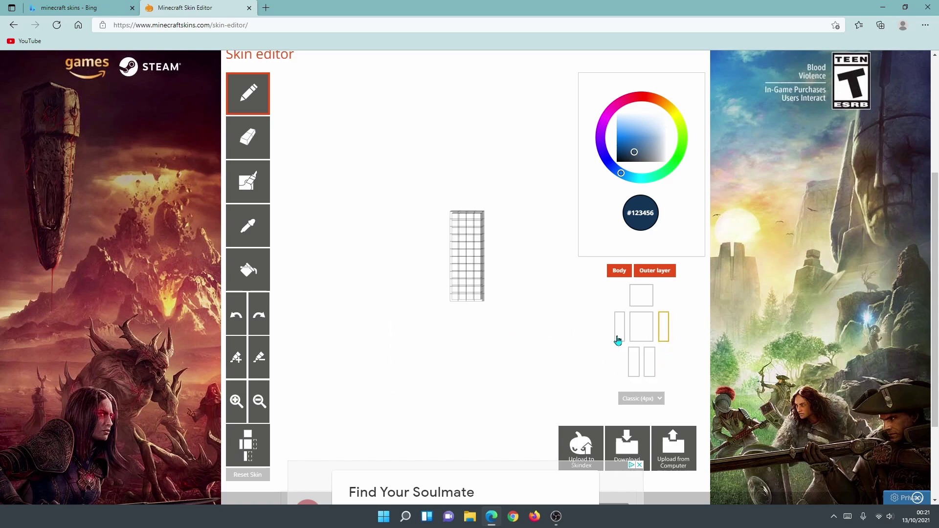
left_click(619, 333)
left_click(648, 321)
left_click(644, 305)
left_click(634, 364)
left_click(650, 365)
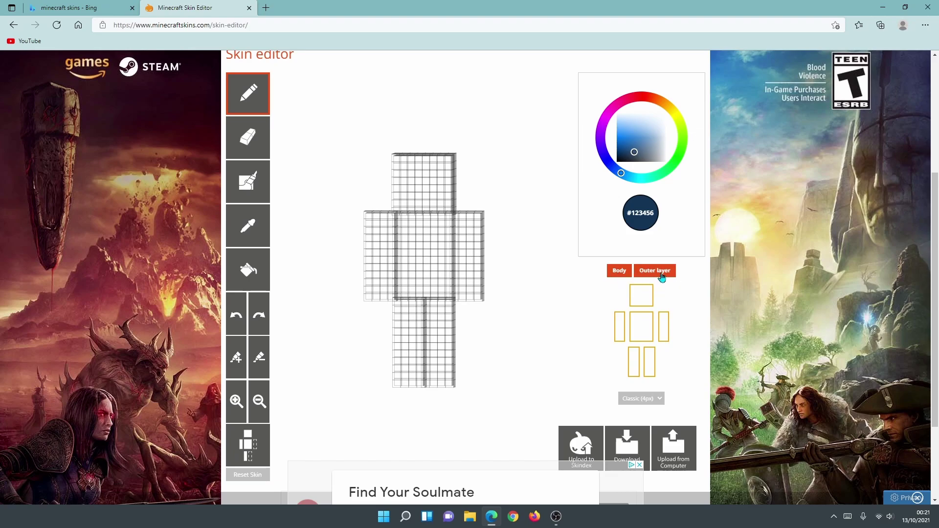
Hide the model's outer layer, inspect the bare body from several angles and show the outer layer again.
left_click(663, 277)
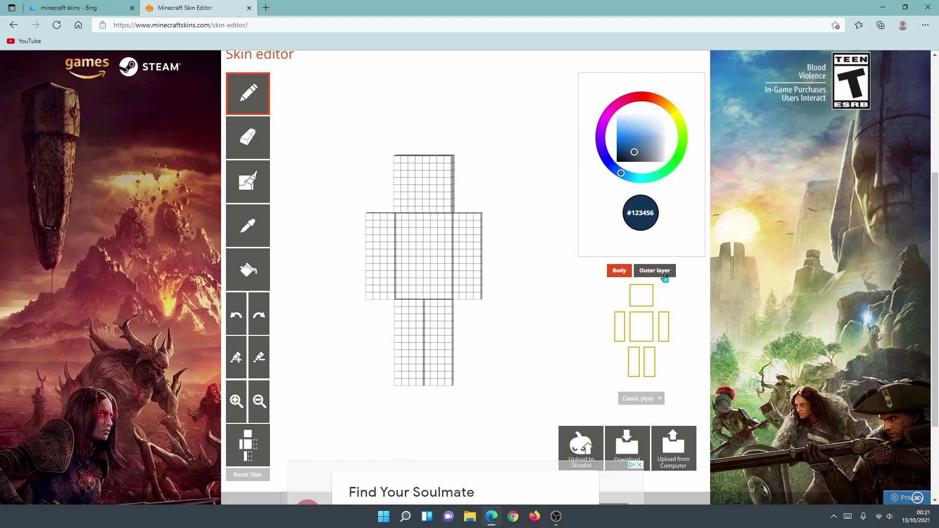
left_click_drag(543, 321, 506, 335)
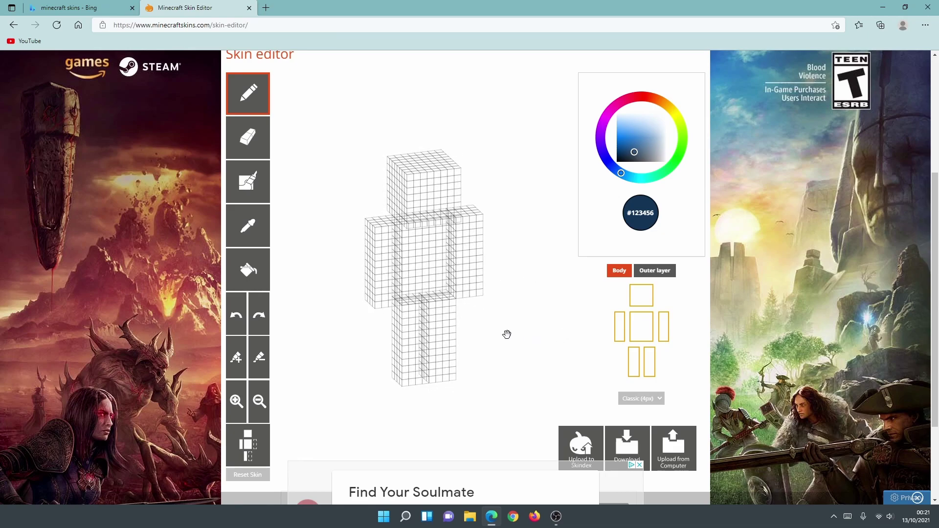
mouse_move(554, 360)
left_mouse_down()
mouse_move(529, 357)
mouse_move(551, 350)
left_mouse_up()
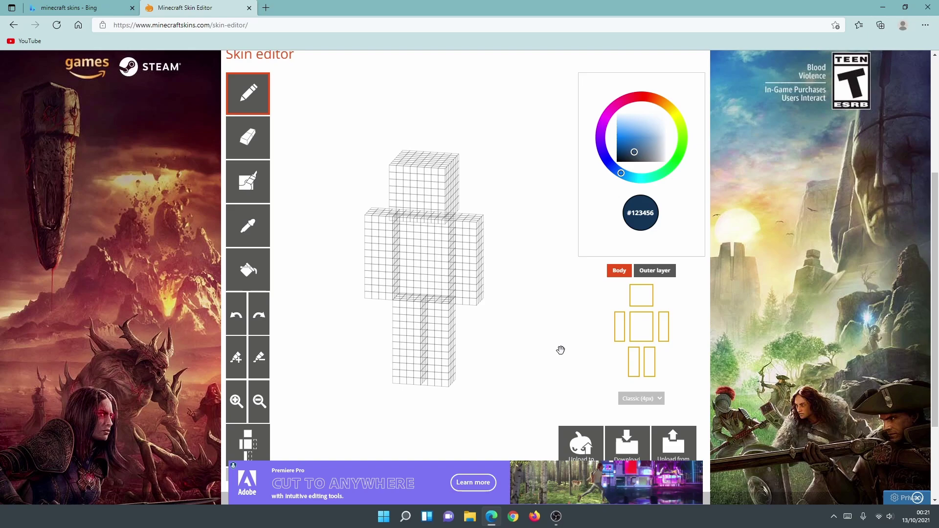
left_click(672, 273)
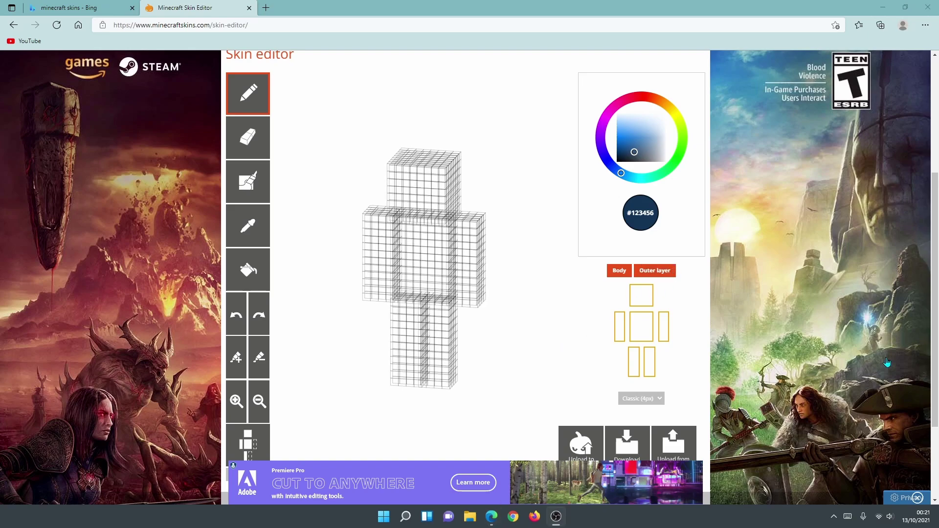
Switch the model's arm type to Slim (3px) and back to Classic (4px).
scroll(653, 332, "down", 1)
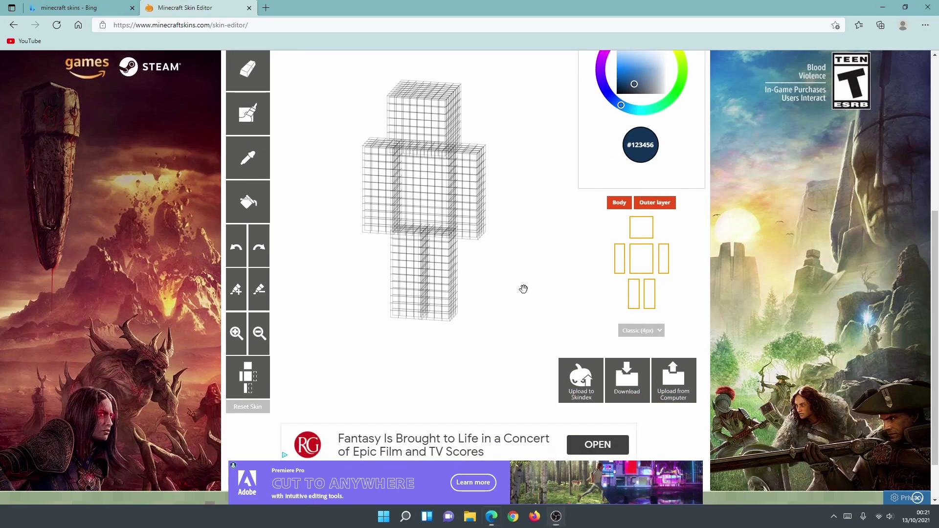
left_click_drag(521, 287, 525, 274)
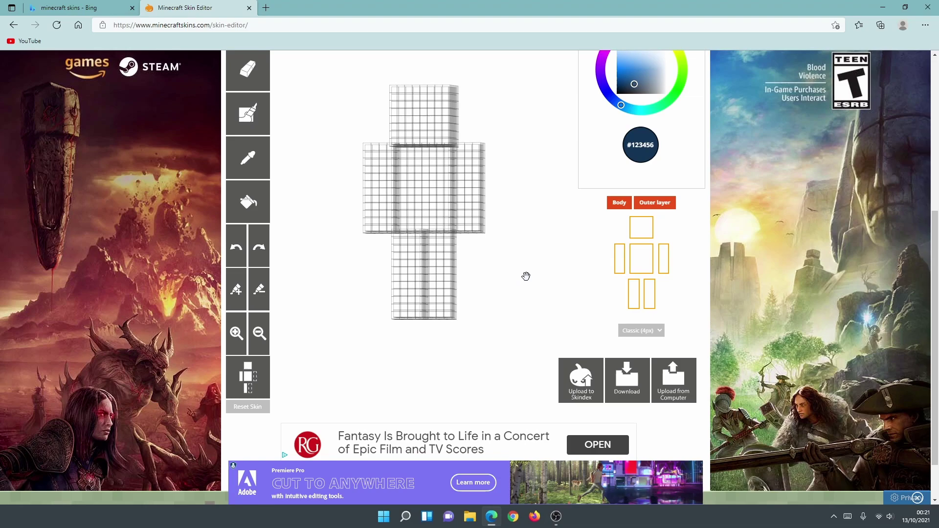
left_click(652, 331)
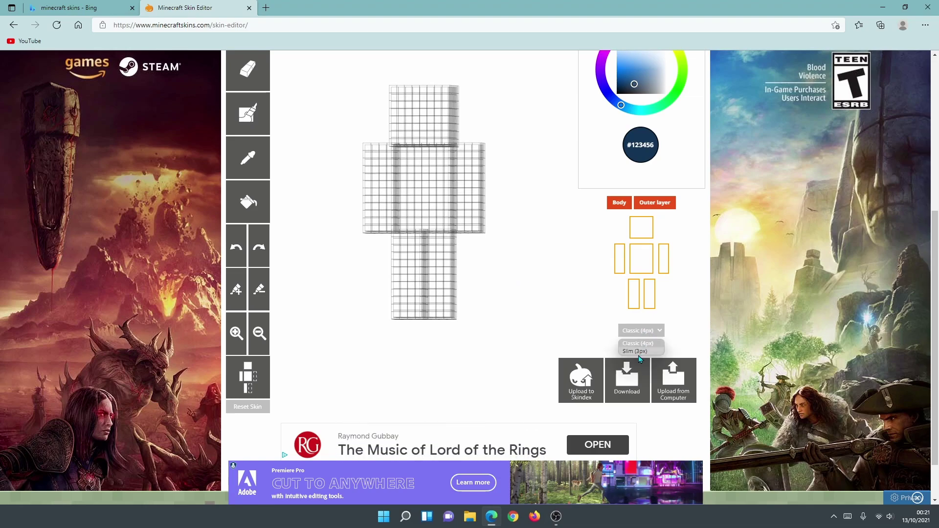
left_click(636, 351)
mouse_move(550, 280)
left_mouse_down()
mouse_move(459, 298)
mouse_move(534, 293)
mouse_move(549, 283)
left_mouse_up()
left_click(644, 331)
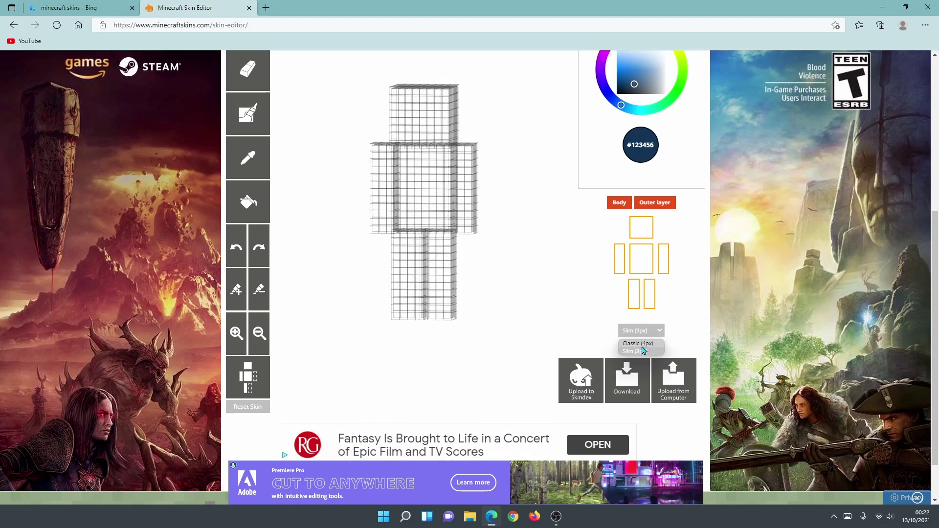
left_click(637, 343)
Choose the dark blue-violet #2b2957 as the drawing colour.
scroll(593, 313, "up", 3)
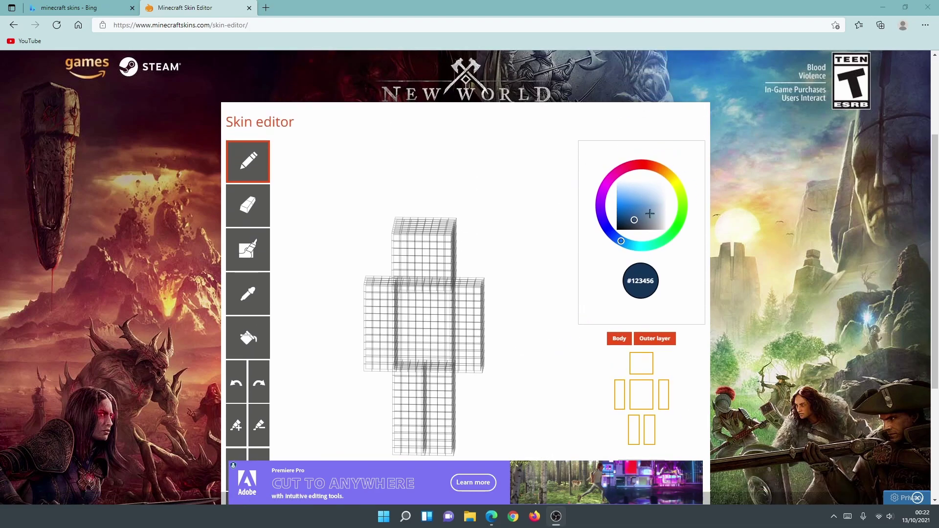
mouse_move(649, 214)
left_mouse_down()
mouse_move(594, 183)
mouse_move(686, 219)
mouse_move(681, 193)
mouse_move(686, 218)
mouse_move(606, 186)
mouse_move(604, 224)
left_mouse_up()
mouse_move(625, 218)
left_mouse_down()
mouse_move(661, 206)
mouse_move(648, 217)
left_mouse_up()
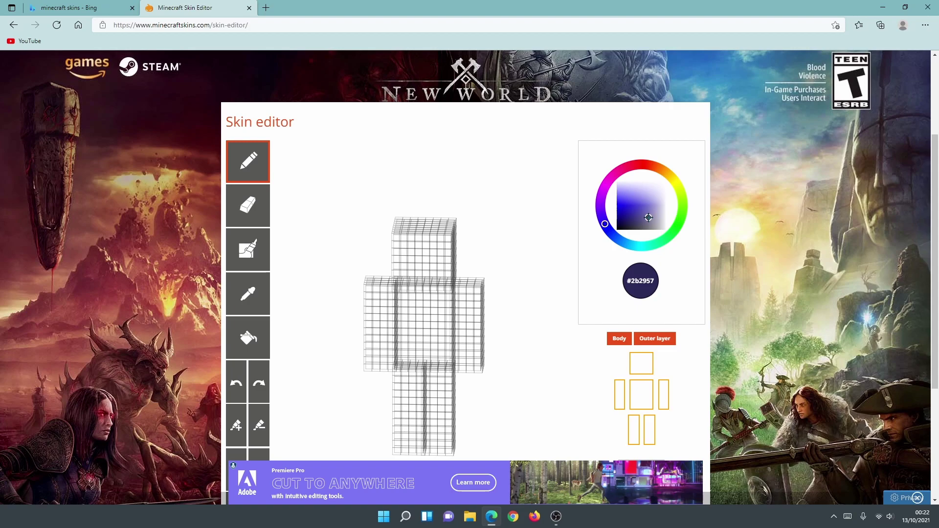
left_click(644, 282)
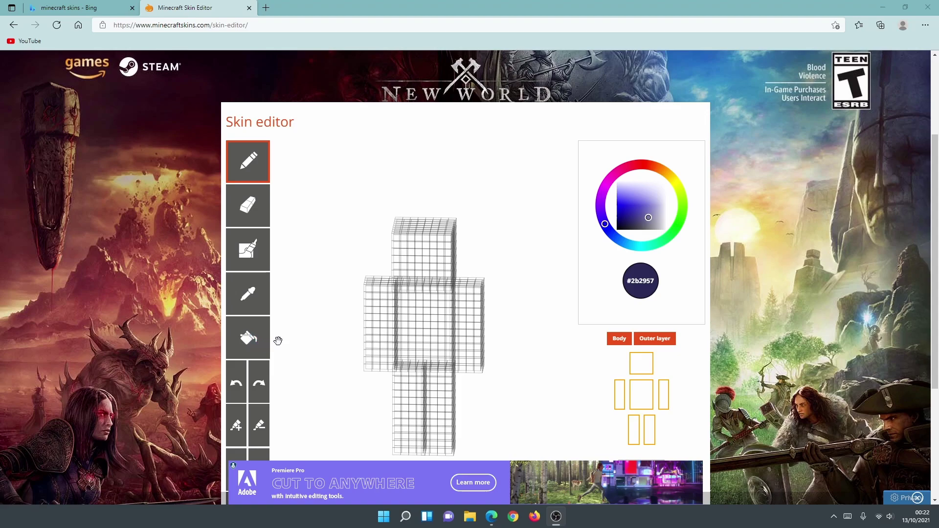
left_click_drag(304, 346, 322, 308)
scroll(323, 308, "down", 3)
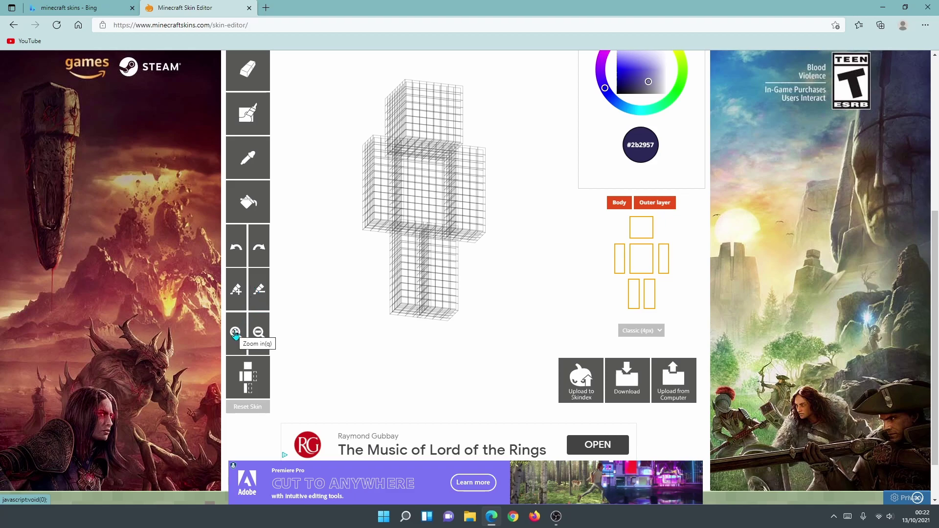
Turn the model to face front, enable mirrored drawing and paint dark blue-violet patches on the front of both legs.
left_click_drag(312, 357, 348, 369)
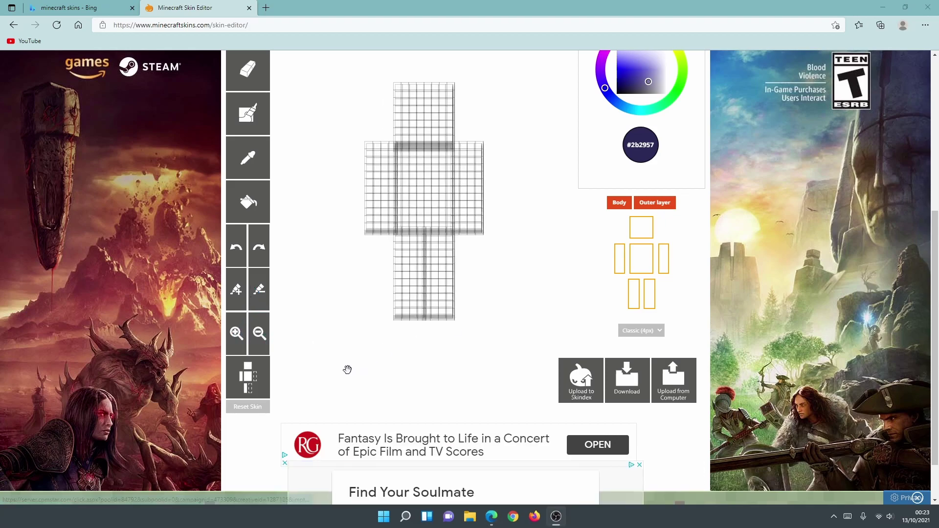
left_click(246, 385)
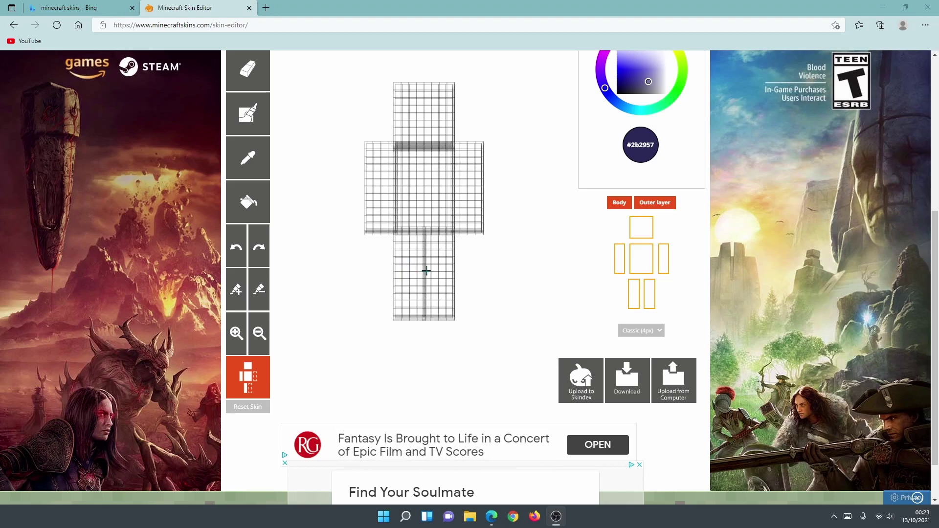
left_click(429, 302)
left_click_drag(405, 264, 407, 296)
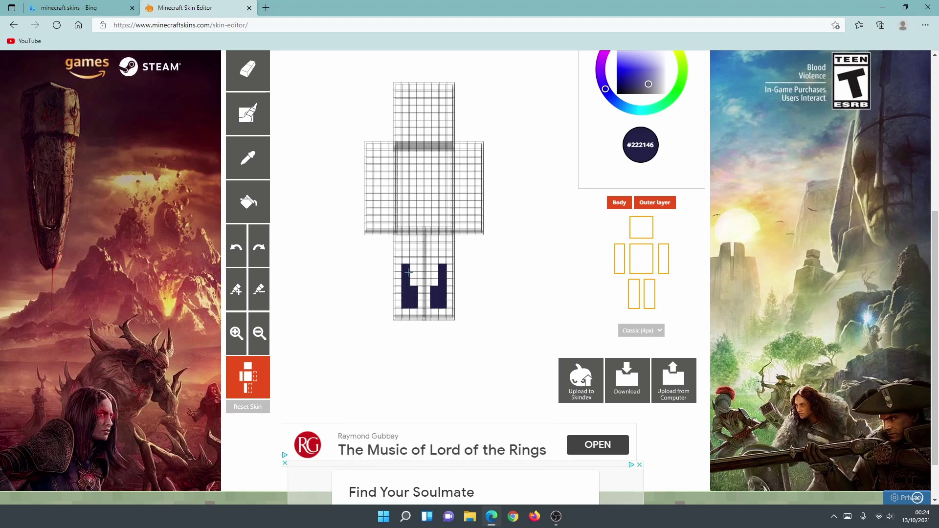
mouse_move(414, 265)
left_mouse_down()
mouse_move(406, 288)
mouse_move(413, 259)
mouse_move(407, 264)
mouse_move(401, 250)
mouse_move(410, 248)
mouse_move(406, 263)
left_mouse_up()
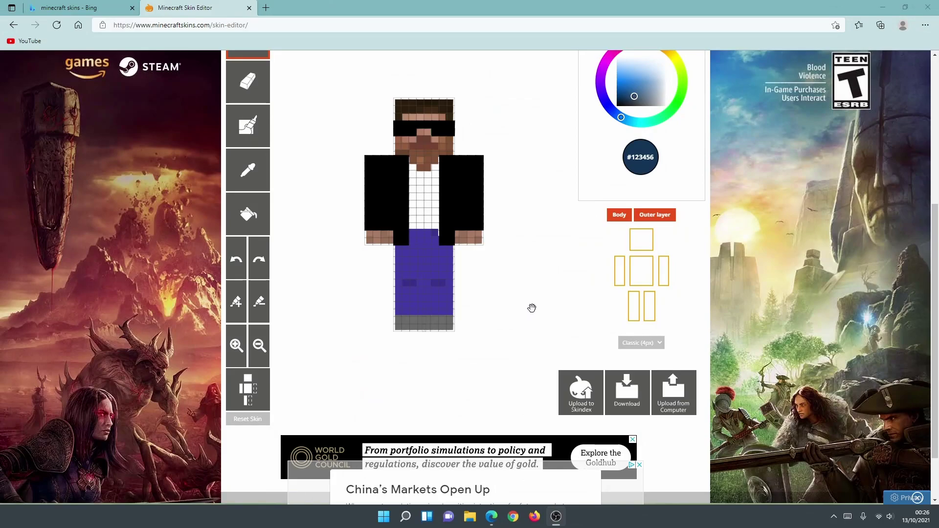
Hide the body layer of the sunglasses-and-jacket skin, inspect its outer layer and show the body again.
left_click_drag(530, 308, 467, 291)
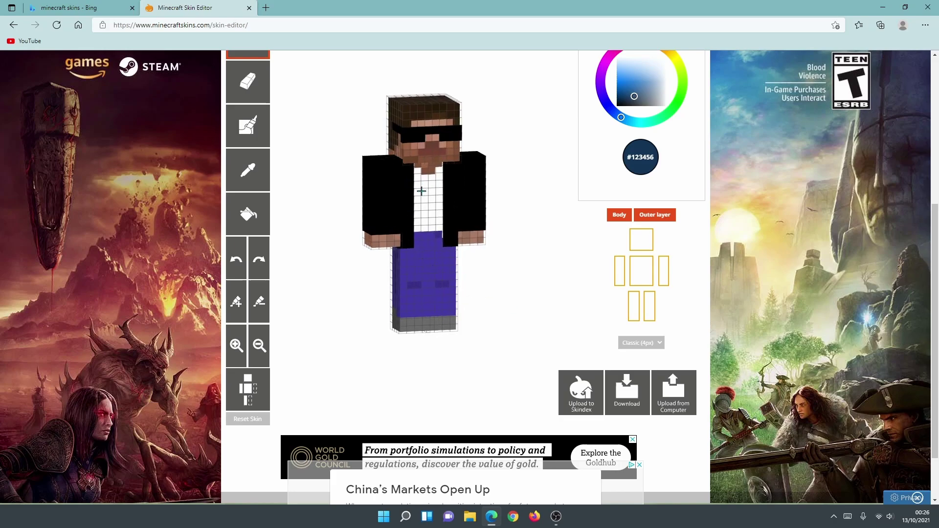
left_click(617, 217)
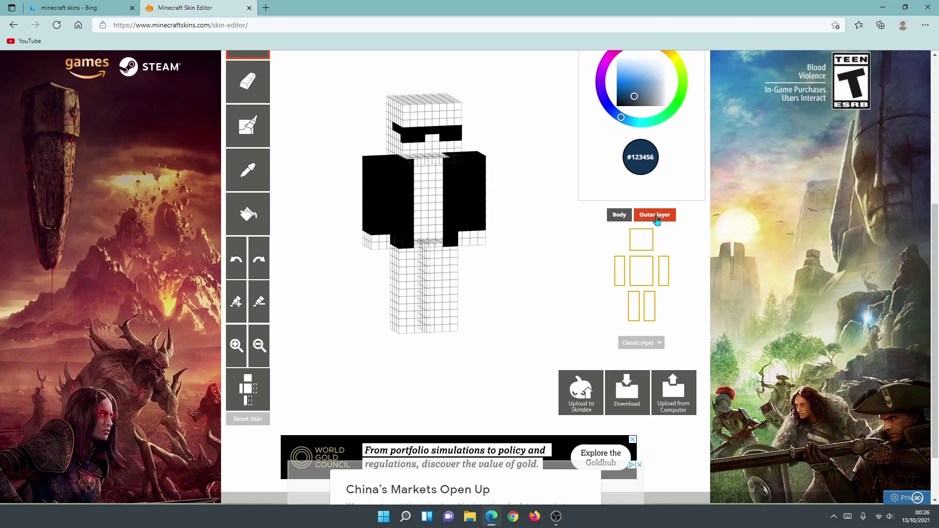
left_click_drag(538, 254, 555, 233)
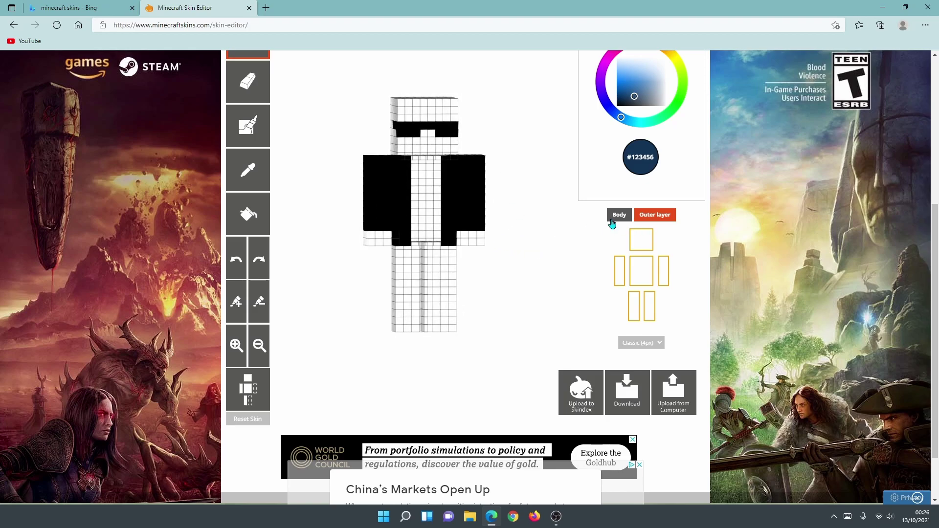
left_click(612, 224)
mouse_move(533, 265)
left_mouse_down()
mouse_move(478, 268)
mouse_move(458, 254)
mouse_move(534, 268)
mouse_move(523, 323)
mouse_move(448, 329)
mouse_move(431, 294)
mouse_move(520, 277)
left_mouse_up()
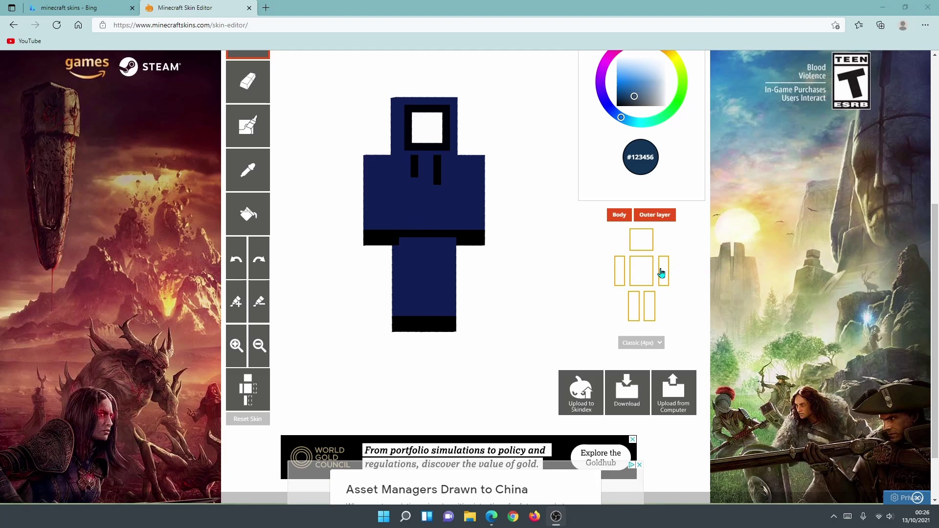
Hide the hoodie skin's arms, legs, head and torso one by one to look at the parts separately.
left_click(661, 272)
left_click(618, 279)
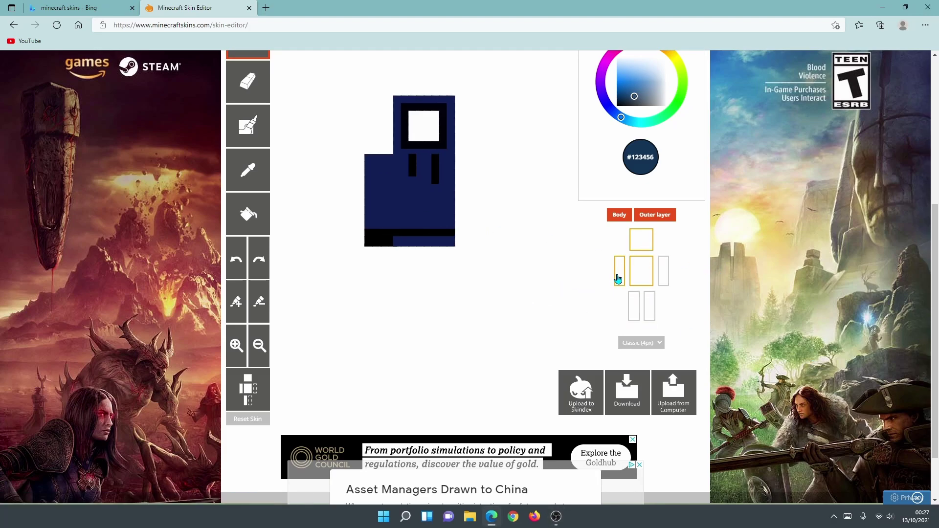
left_click(637, 247)
left_click(640, 267)
left_click_drag(528, 243, 513, 264)
Show the hoodie skin's torso, arms, head and both legs again and turn the model back to the front.
left_click(633, 280)
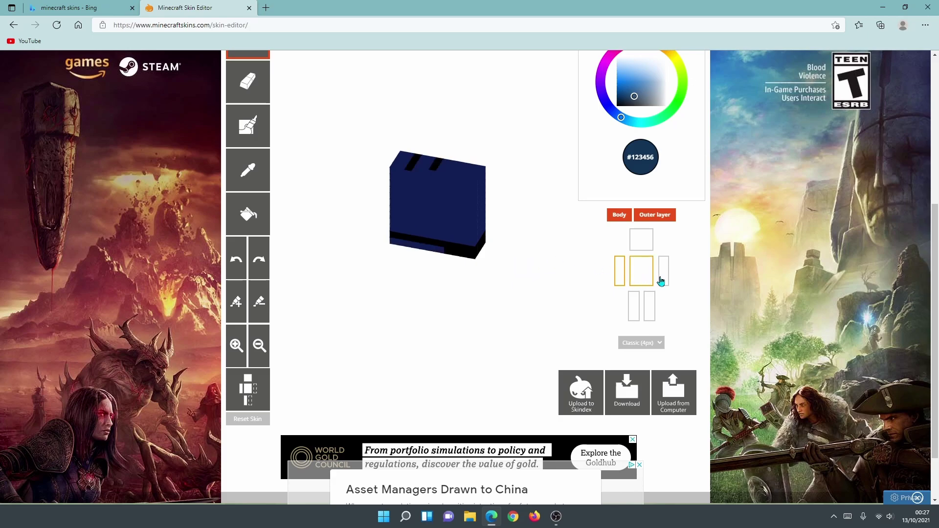
left_click(663, 272)
left_click(641, 241)
left_click(649, 306)
left_click(634, 306)
left_click_drag(530, 305, 558, 310)
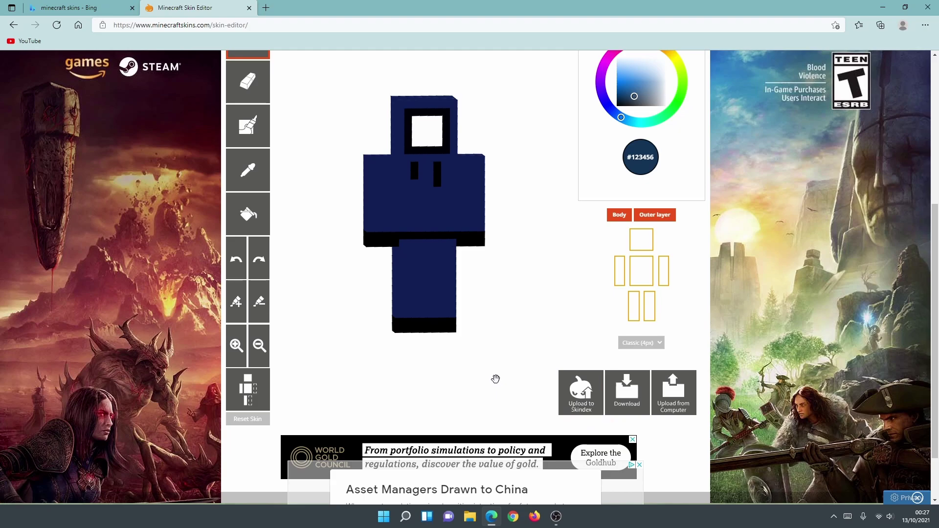
Download the blue hoodie skin to the computer.
scroll(495, 377, "up", 3)
scroll(496, 372, "down", 3)
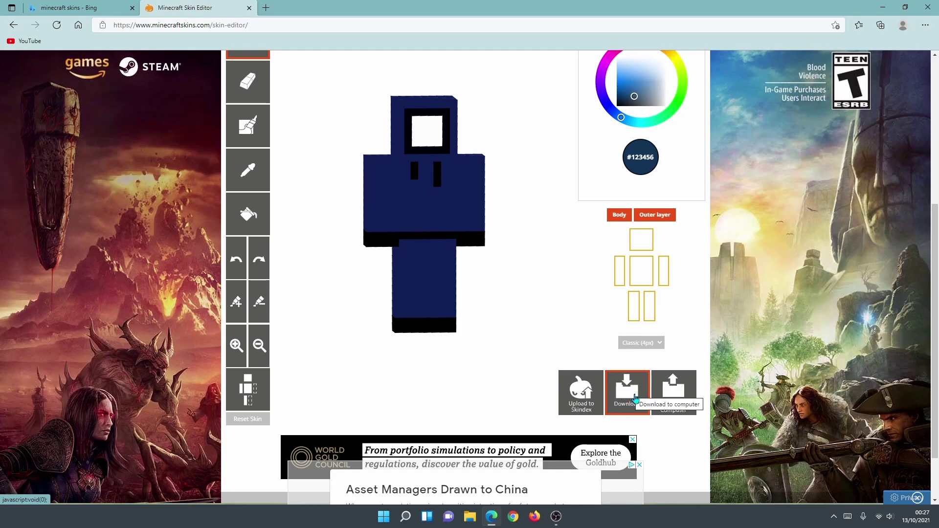
left_click(628, 397)
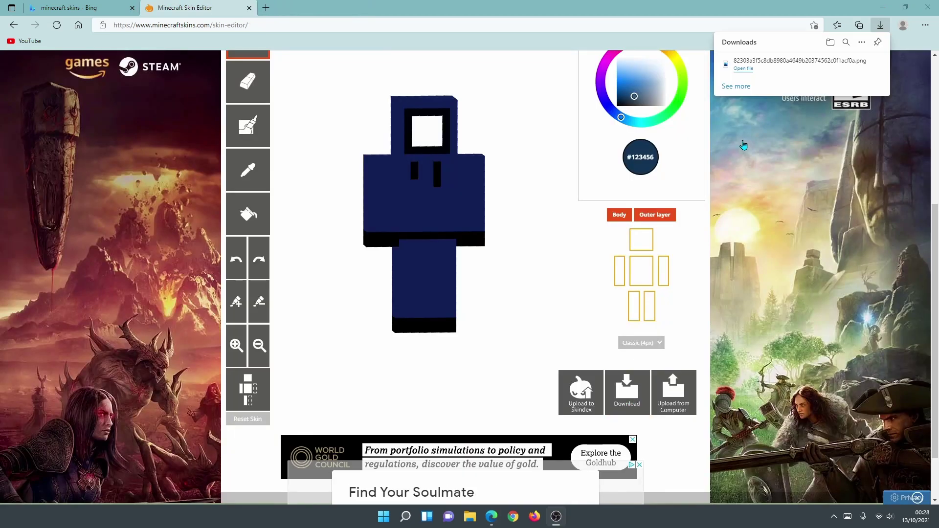